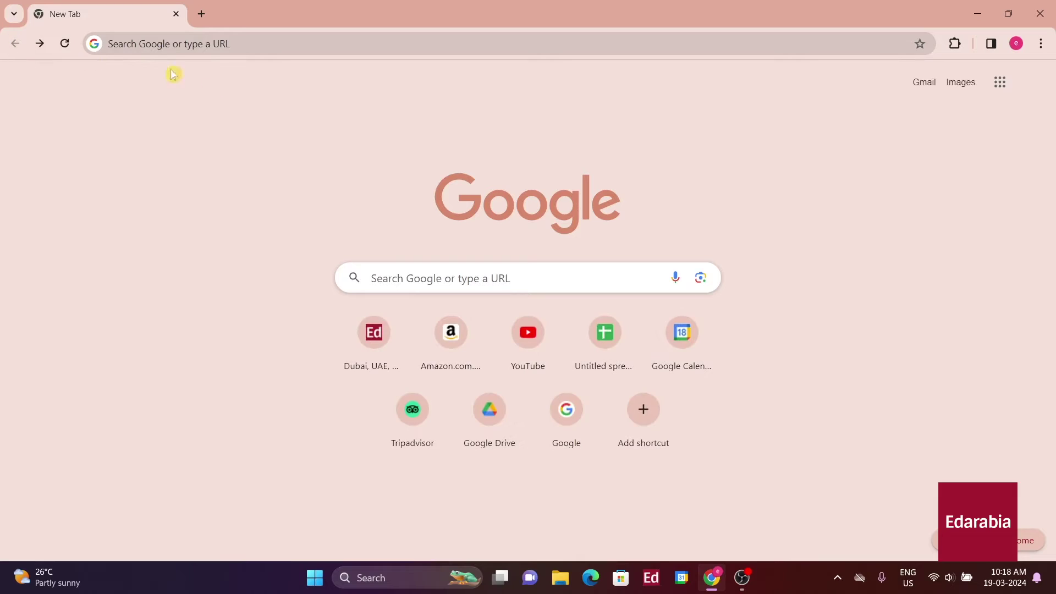
Step: Search Google for 'speedtest.net download' from the search box
left_click(385, 277)
type("spee")
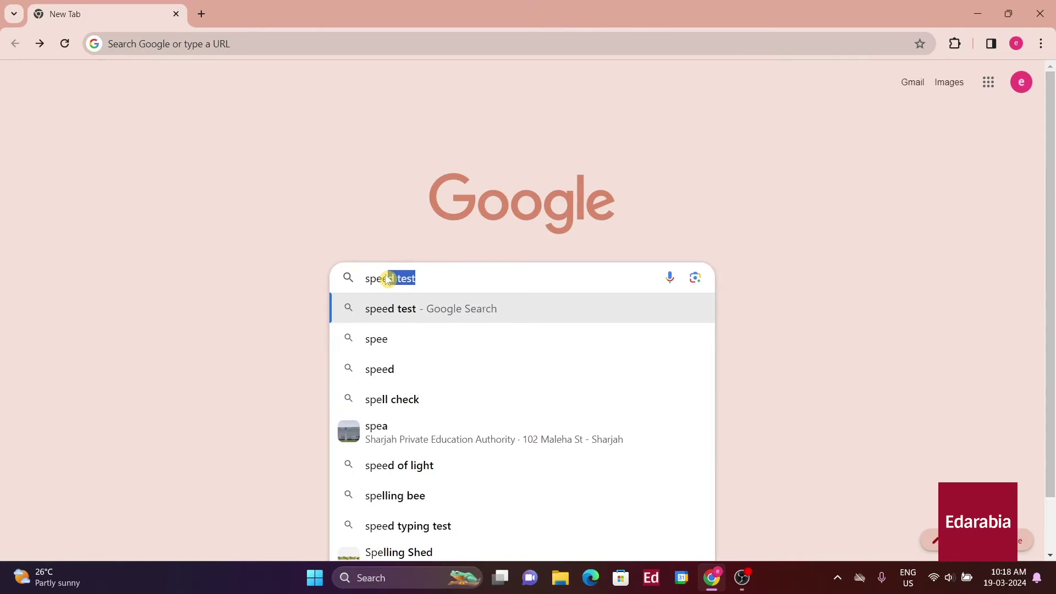
type("dtest.")
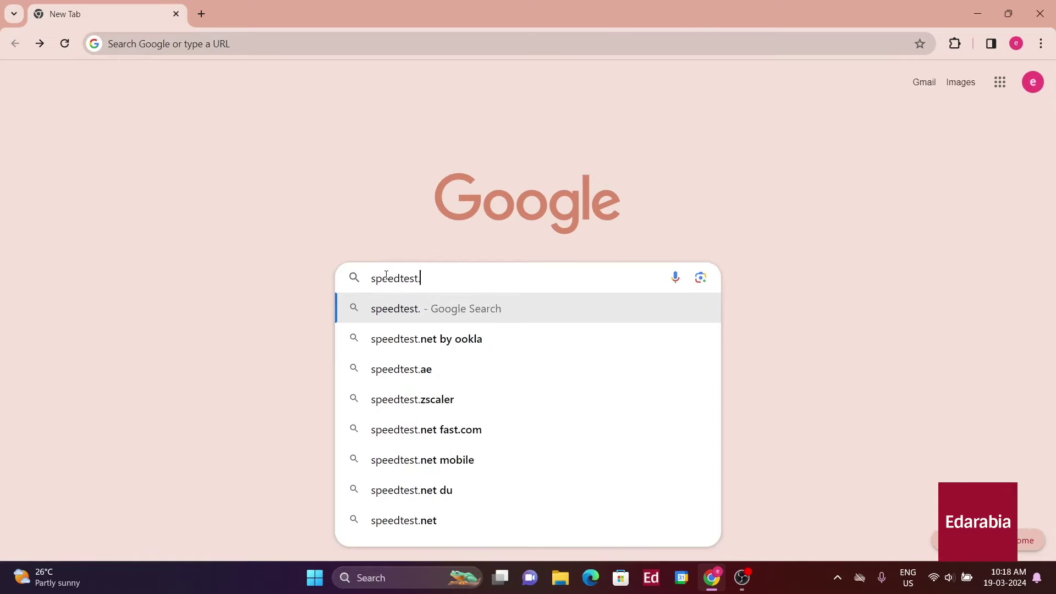
type("net download")
Step: Install Speedtest by Ookla from the Microsoft Store, launch it and dismiss the location prompt
left_click(454, 341)
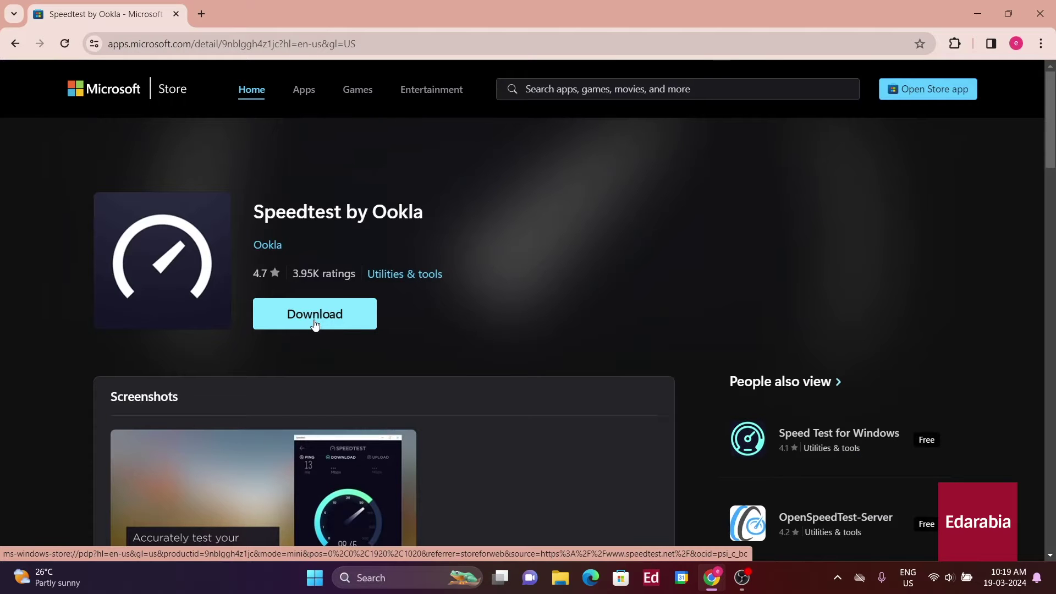
left_click(314, 325)
left_click(582, 179)
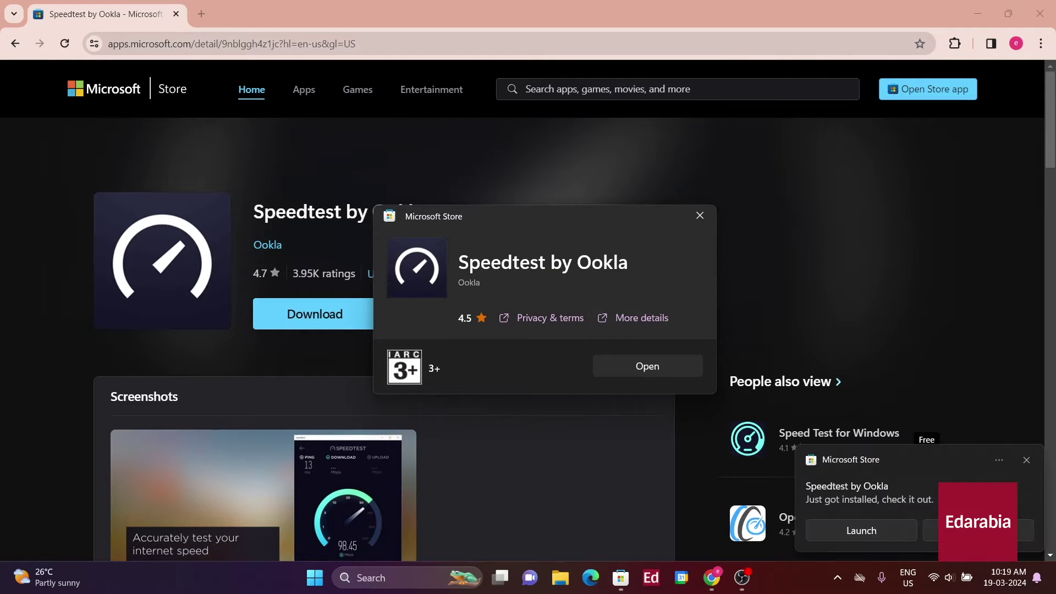
left_click(891, 530)
left_click(341, 312)
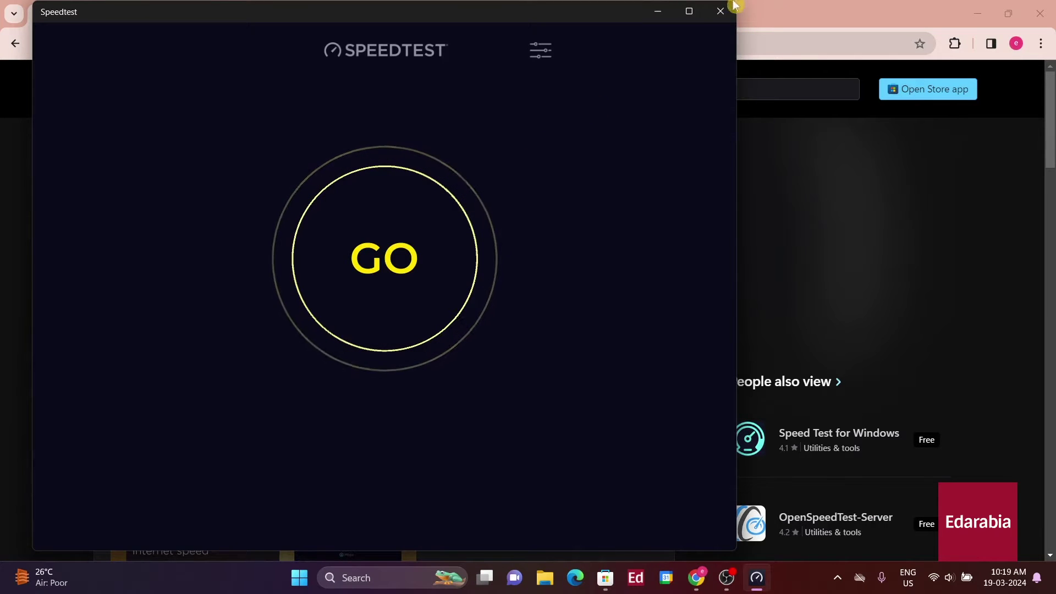
Step: Maximize Speedtest and run the test, getting 3 ms ping, 90.91 Mbps down, 22.26 Mbps up
left_click(690, 10)
left_click(533, 300)
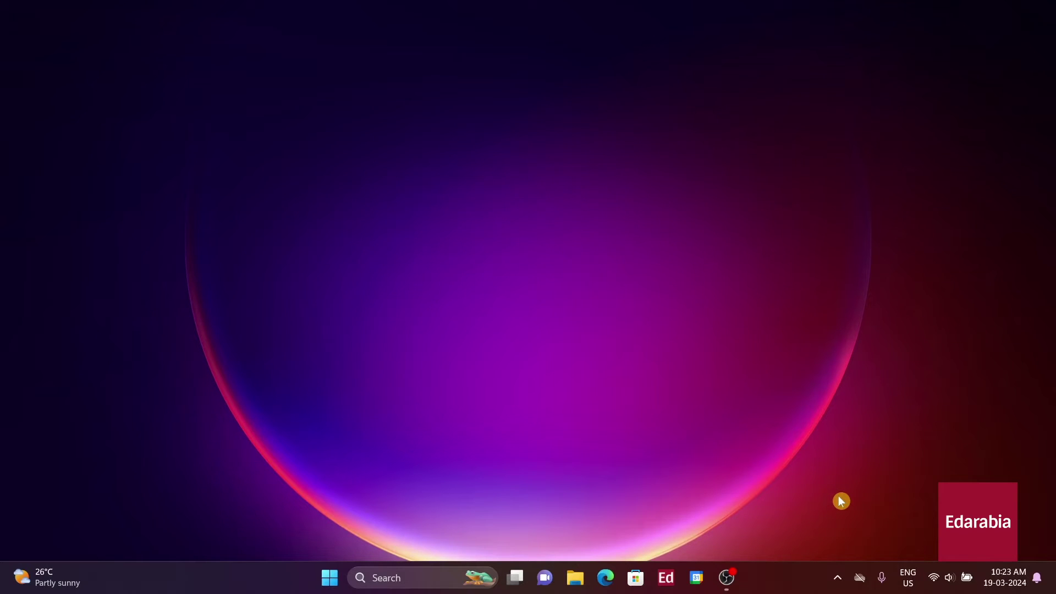
Step: Show the nearby Wi-Fi networks list, including connected Grafdom2 and ARARE-5G
left_click(945, 580)
left_click(867, 322)
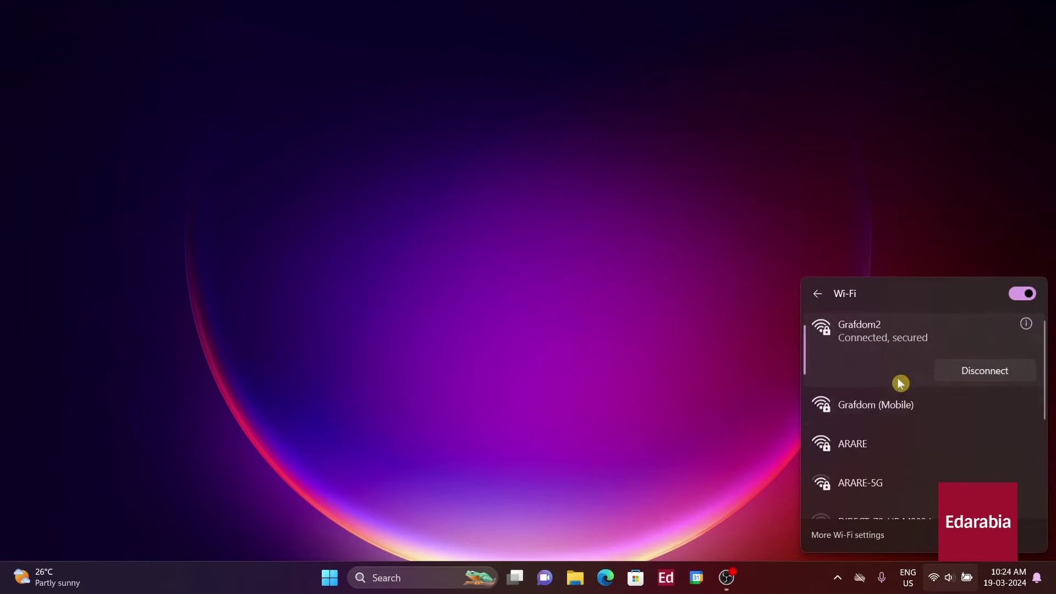
scroll(953, 431, "down", 1)
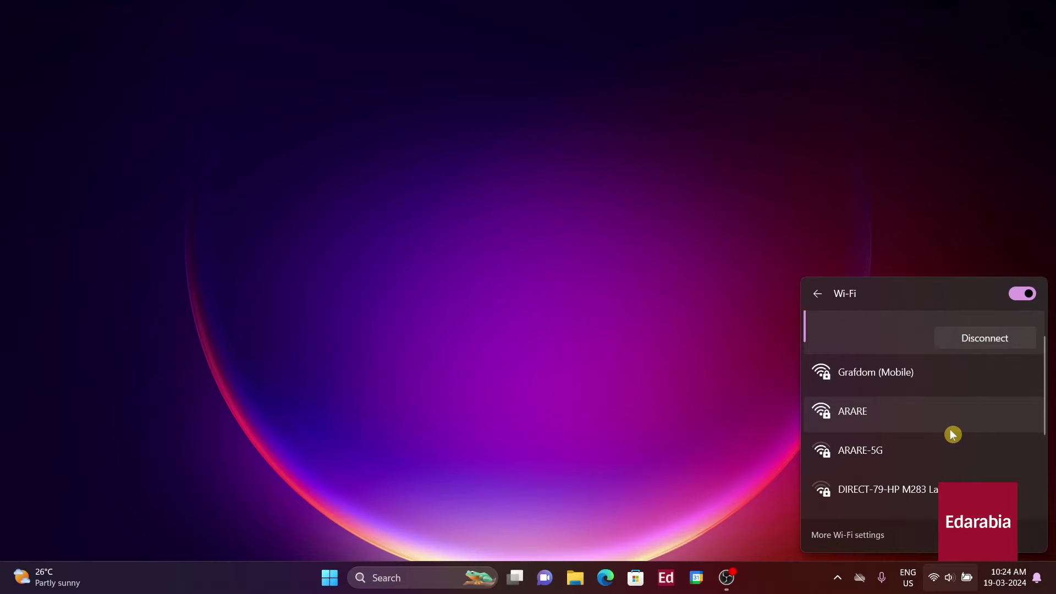
scroll(953, 434, "down", 1)
scroll(953, 436, "down", 1)
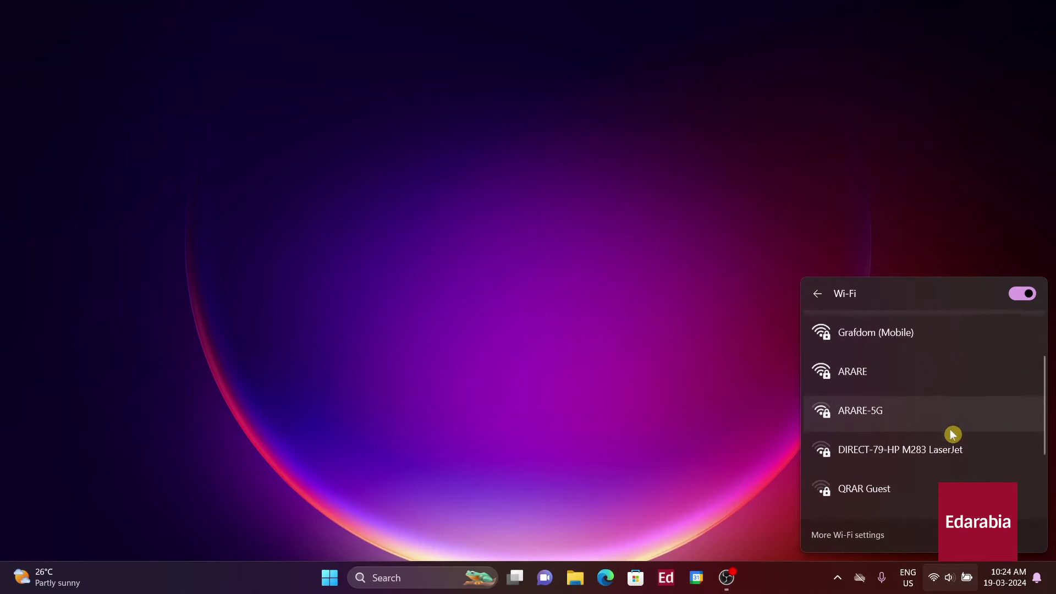
scroll(953, 435, "down", 1)
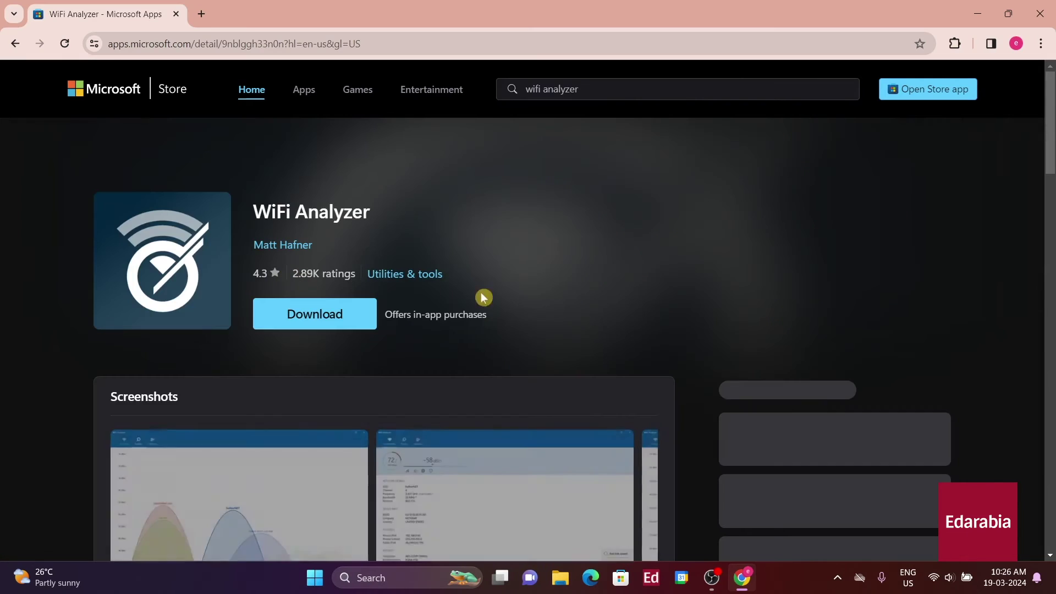
scroll(594, 313, "down", 2)
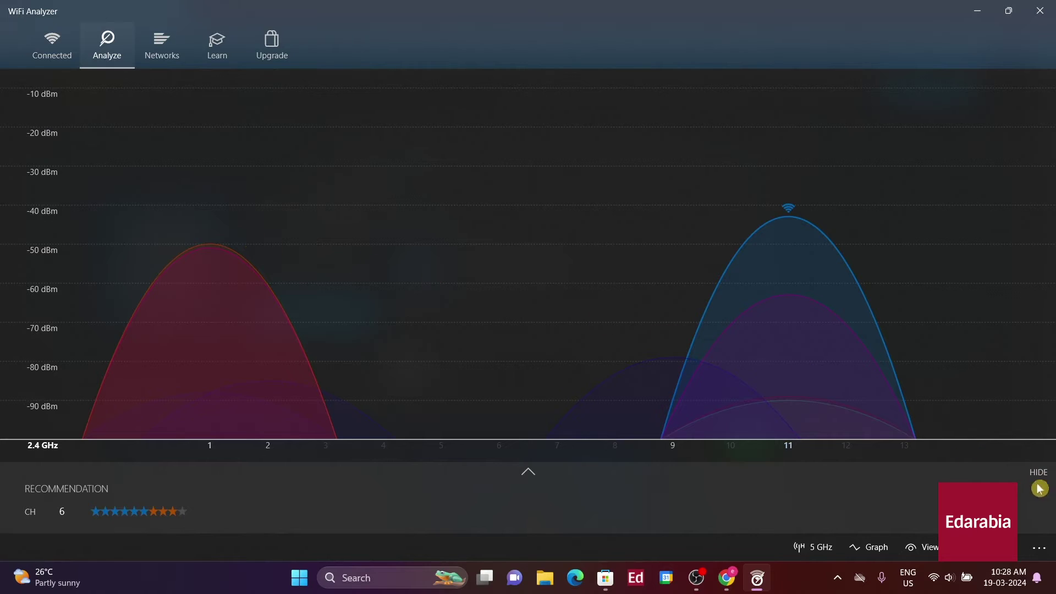
Step: Switch the channel graph to 5 GHz, revealing networks on channels 36 and 44
left_click(805, 557)
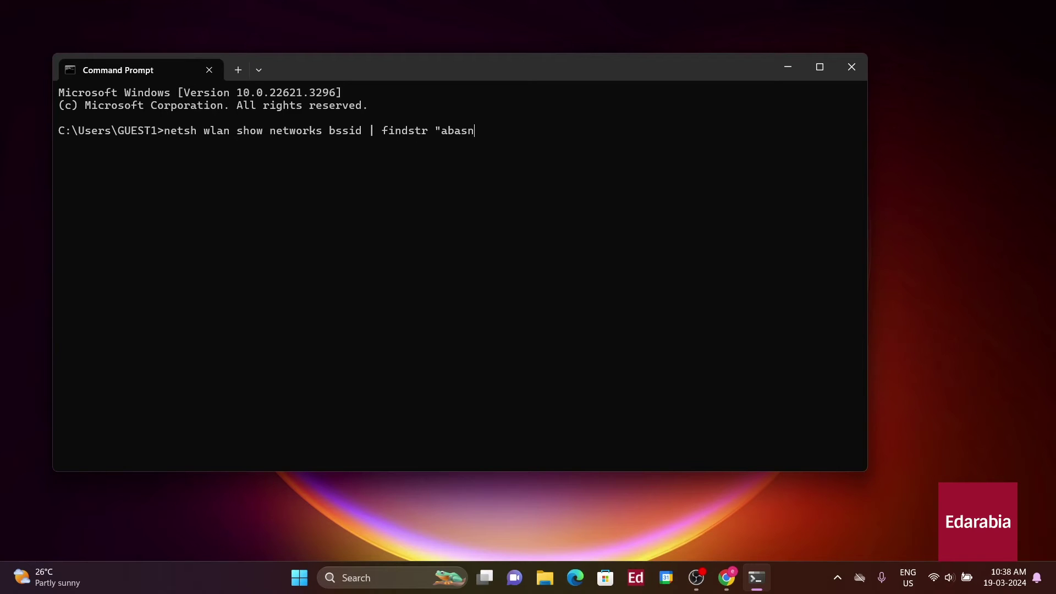
type("nel\"")
Step: Run netsh wlan show networks bssid filtered to Band and Channel, then start a fresh Command Prompt
key("Return")
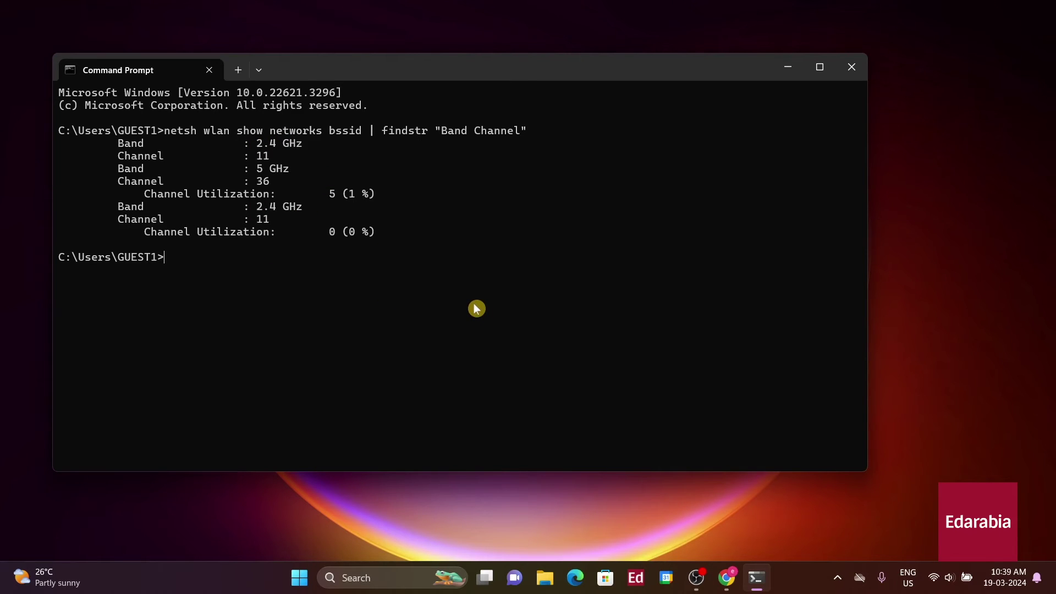
key("super")
left_click(401, 111)
type("ipconfig")
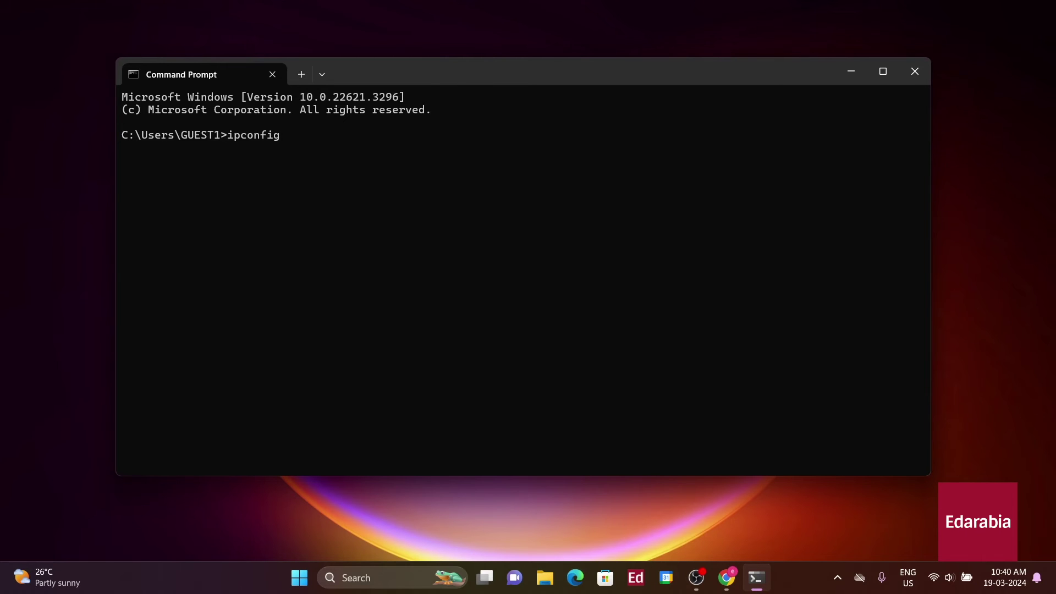
Step: Run ipconfig, copy the 192.168.0.1 default gateway address and return to Chrome
key("Return")
double_click(441, 436)
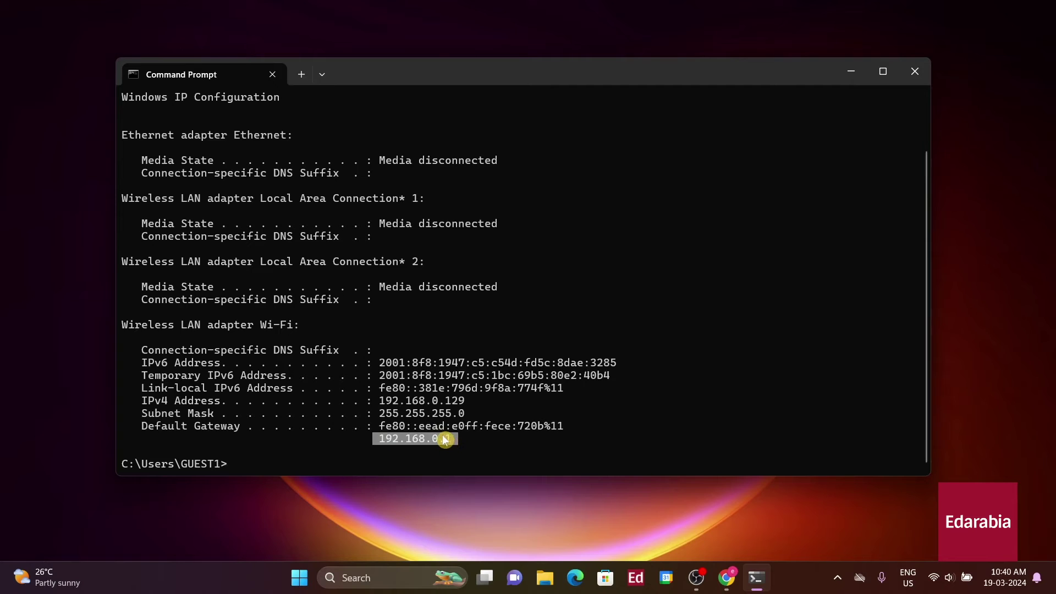
right_click(442, 435)
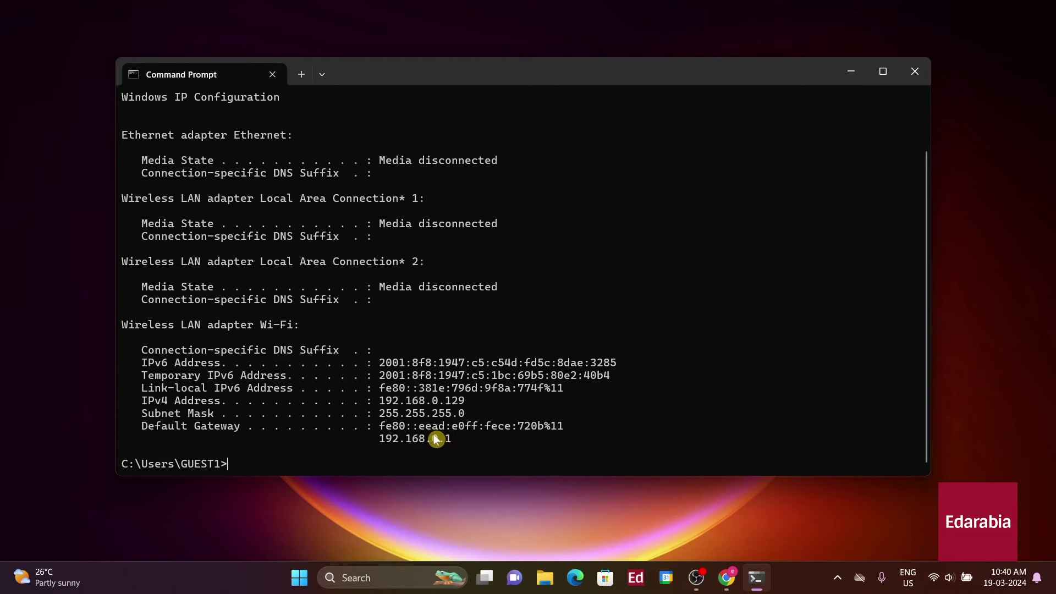
left_click(724, 582)
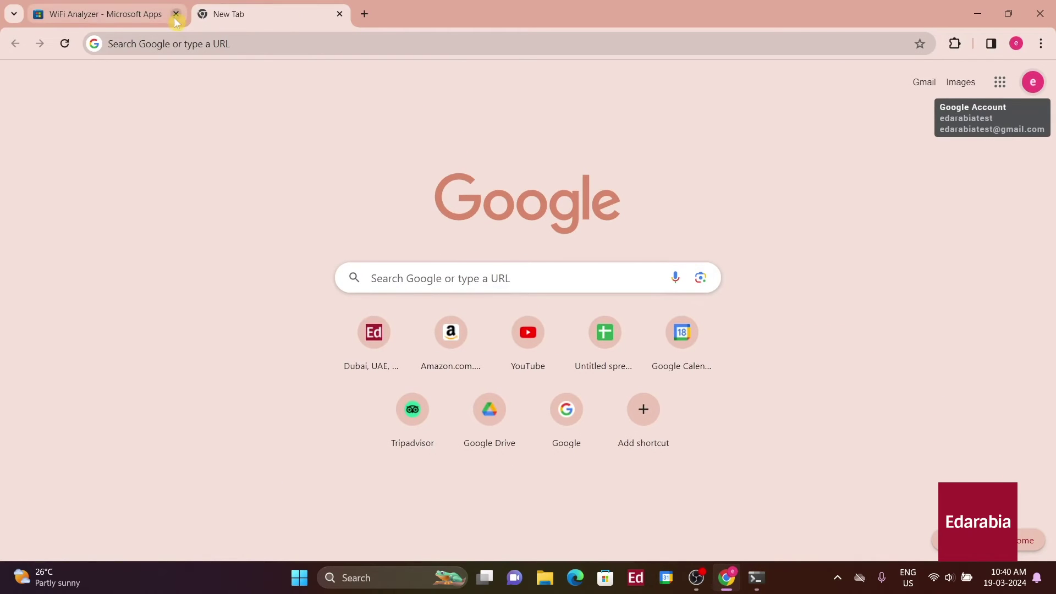
Step: Load google.com in Chrome from the address bar
left_click(195, 43)
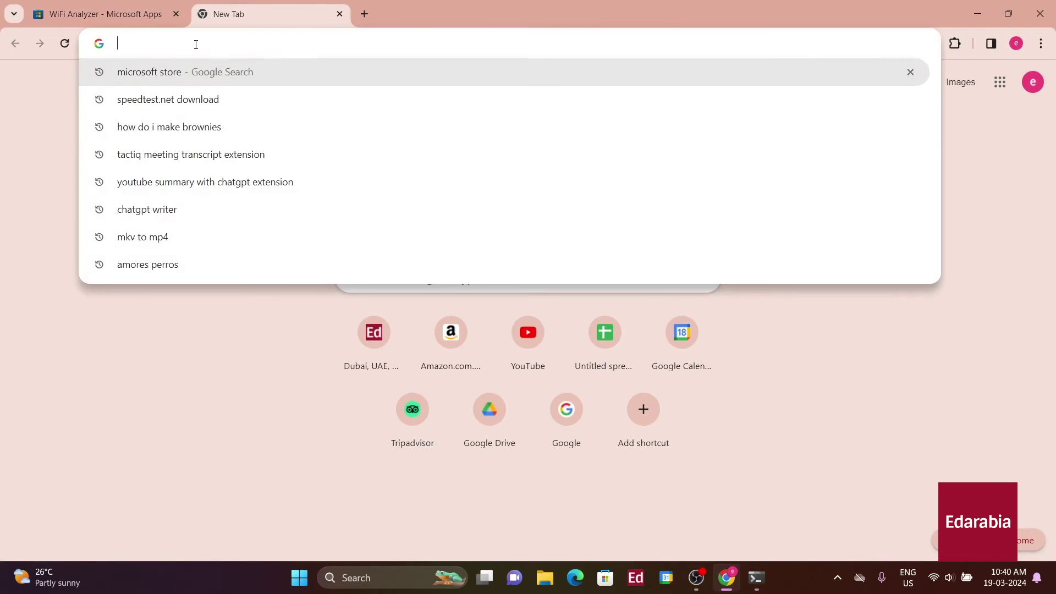
left_click(46, 196)
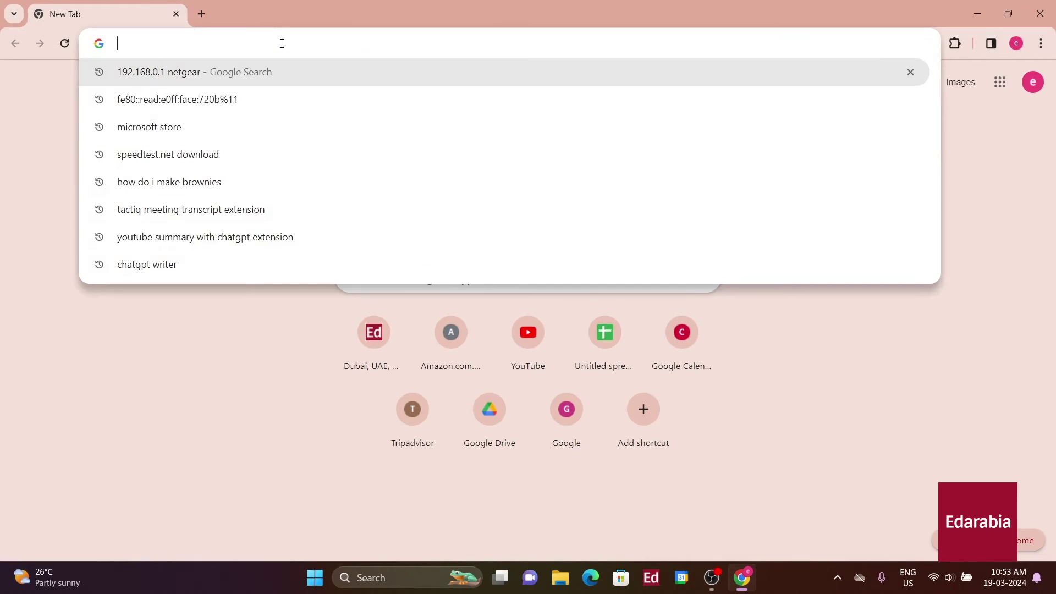
type("google")
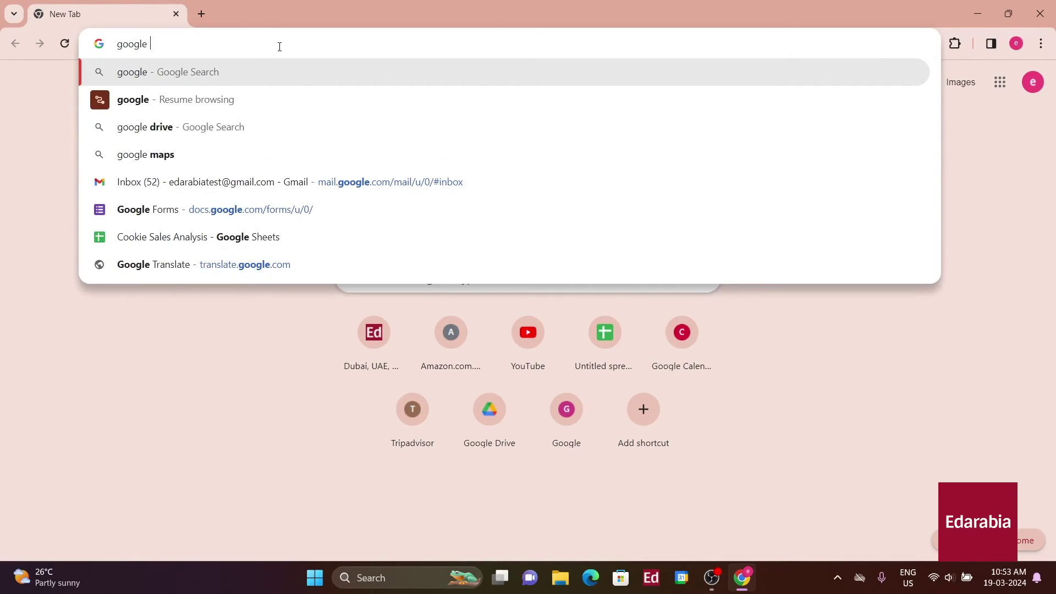
type(".com")
key("Return")
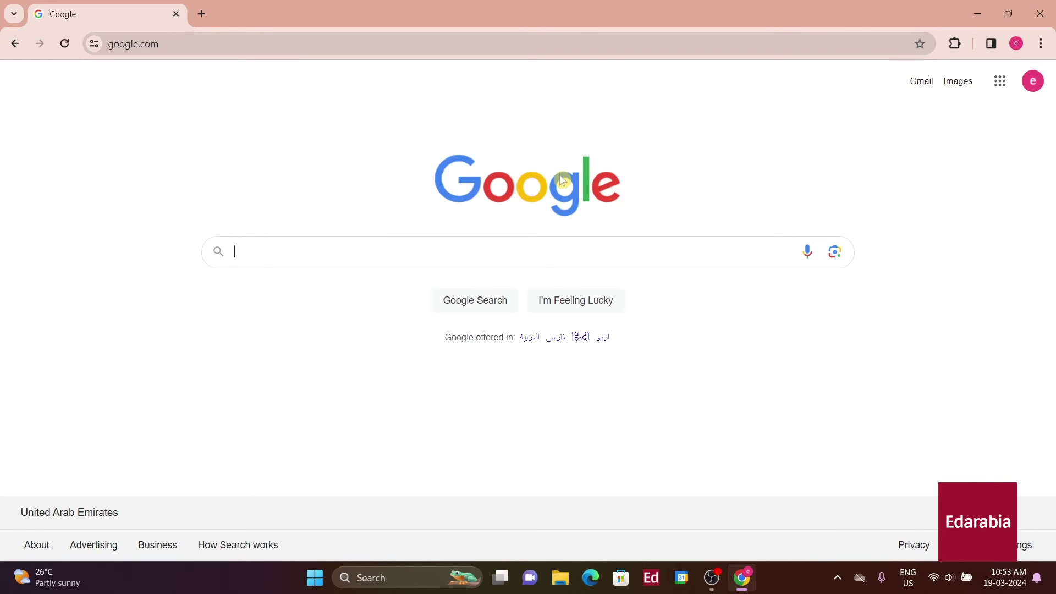
Step: From recent apps, run nslookup google.com in Command Prompt, returning 172.217.17.78
left_click(405, 580)
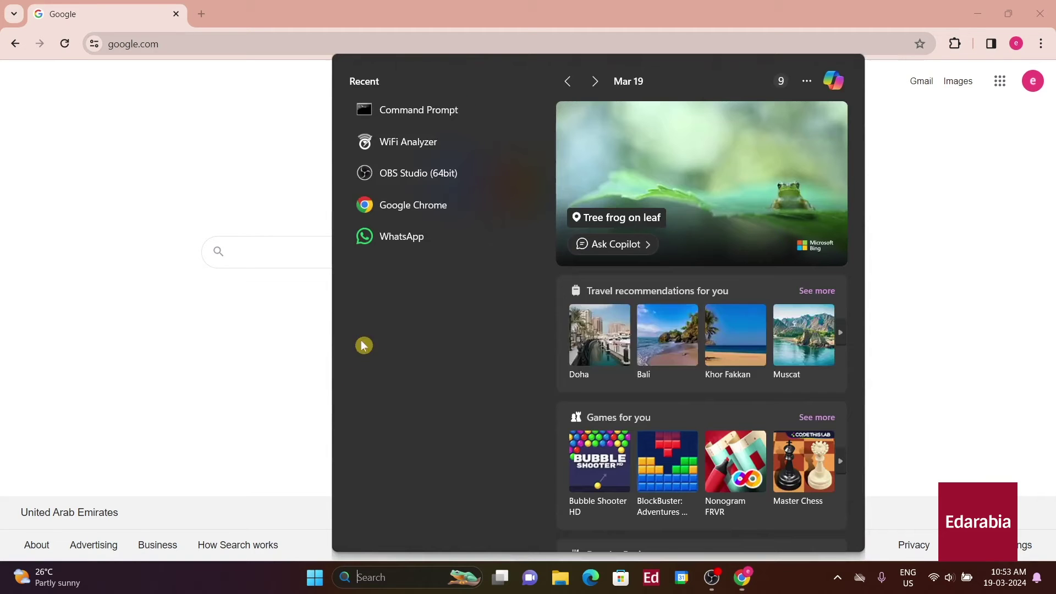
left_click(408, 113)
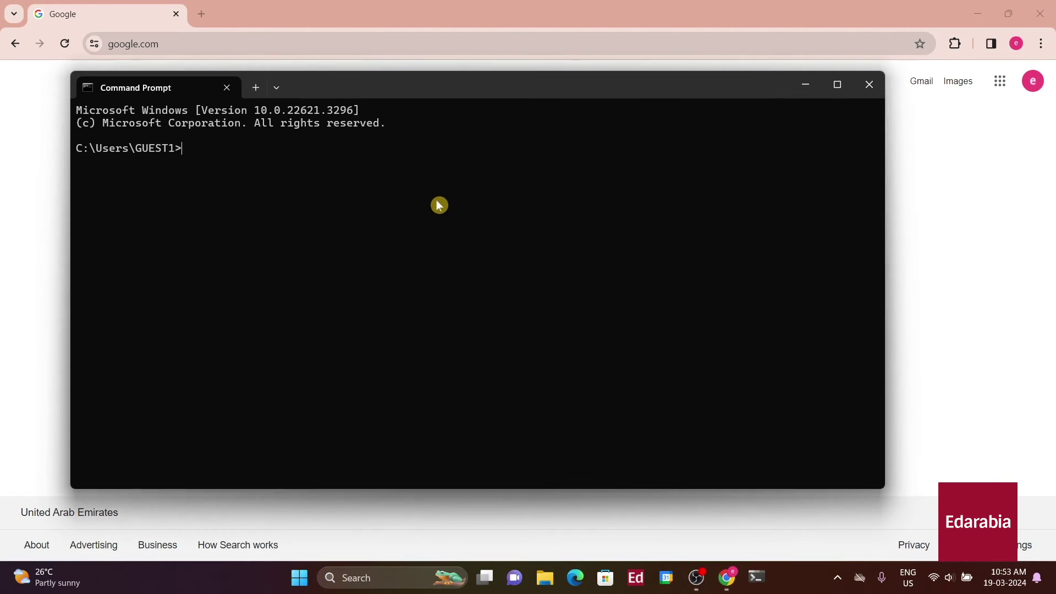
left_click_drag(886, 187, 965, 194)
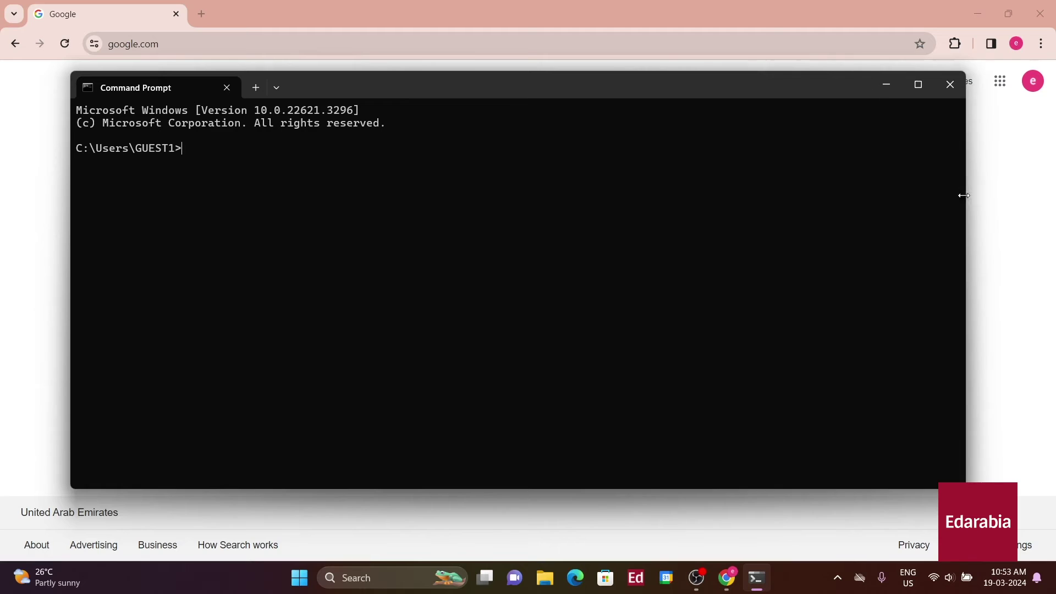
type("nslookup google.com")
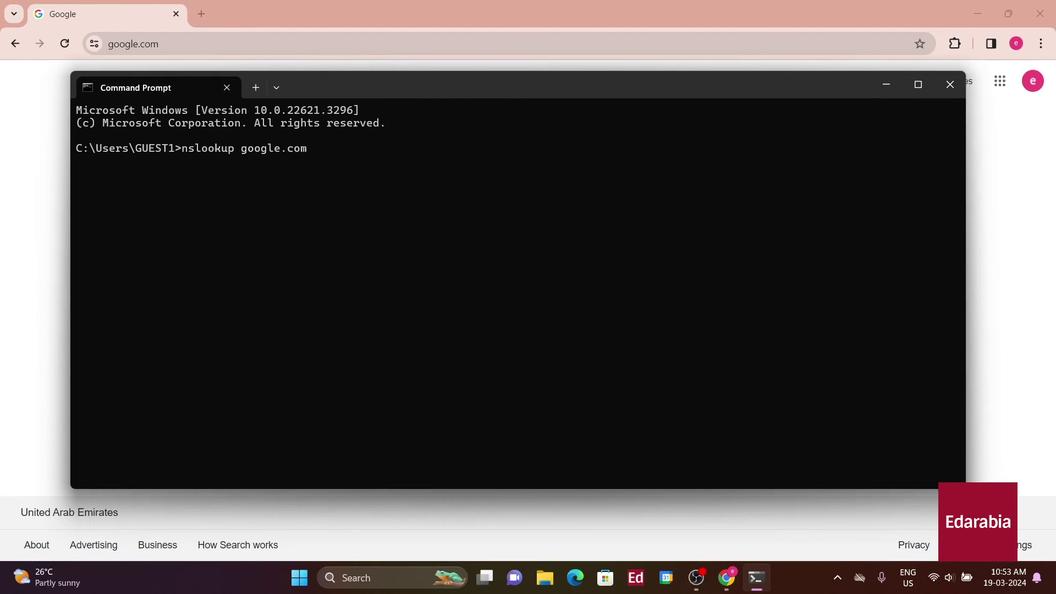
key("Return")
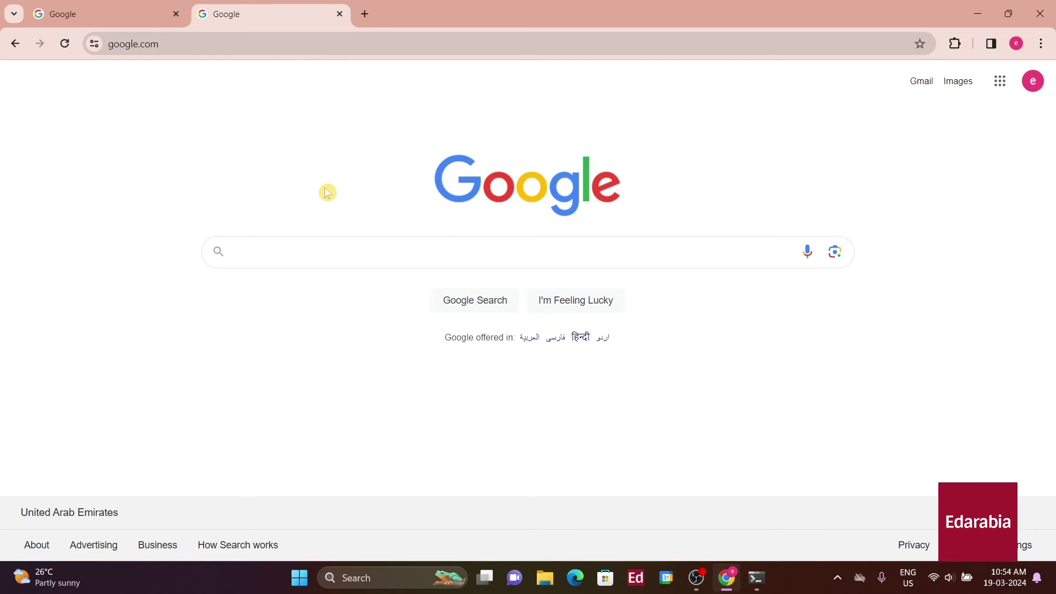
Step: Search Google for 'dns benchmark', surfacing GRC's DNS Nameserver Performance Benchmark, then bring up recent apps
key("ctrl+l")
type("dns ")
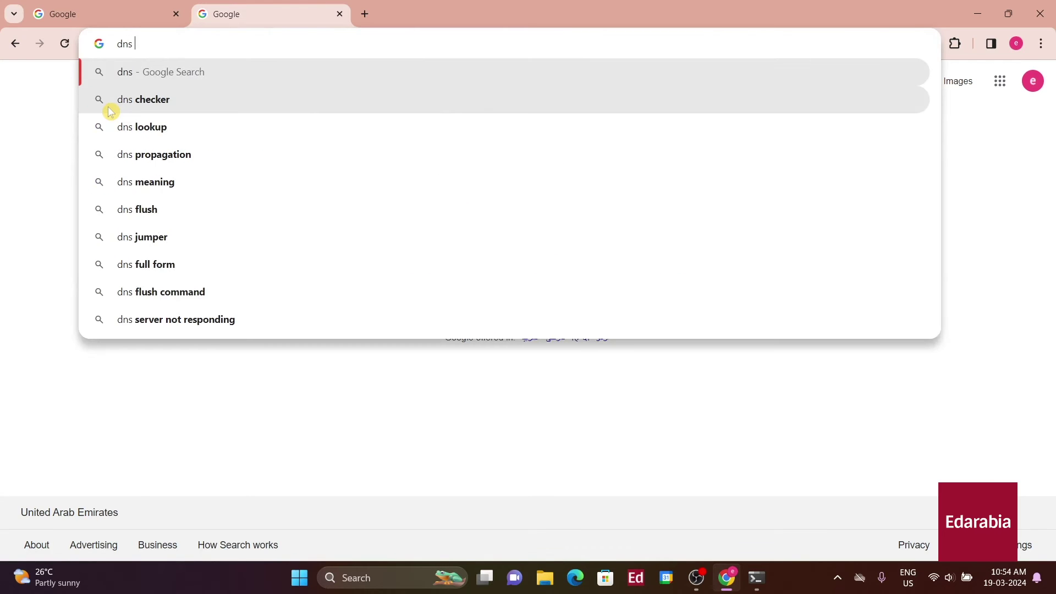
type("ben")
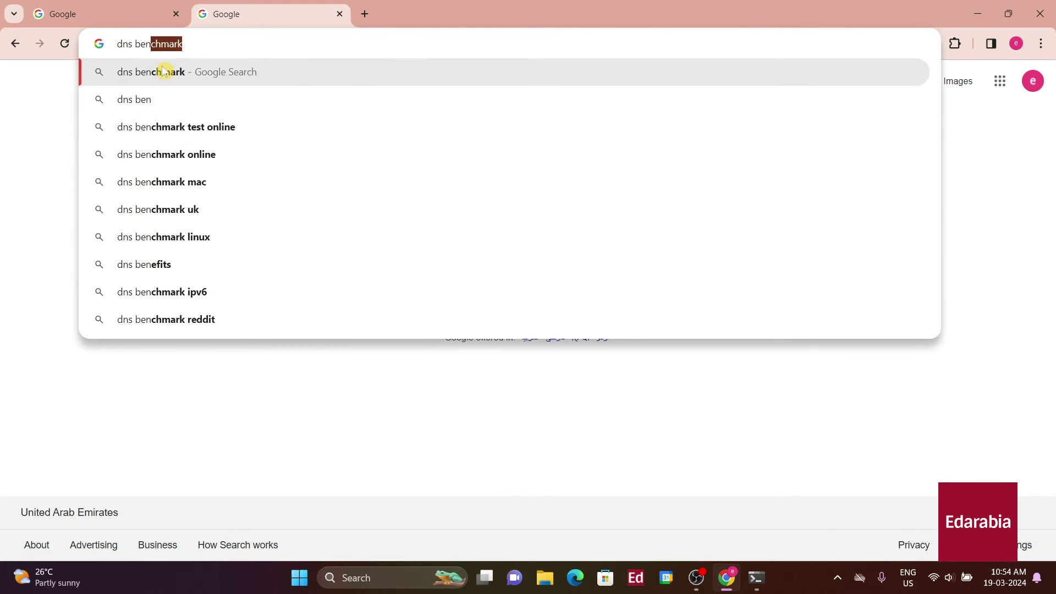
left_click(165, 72)
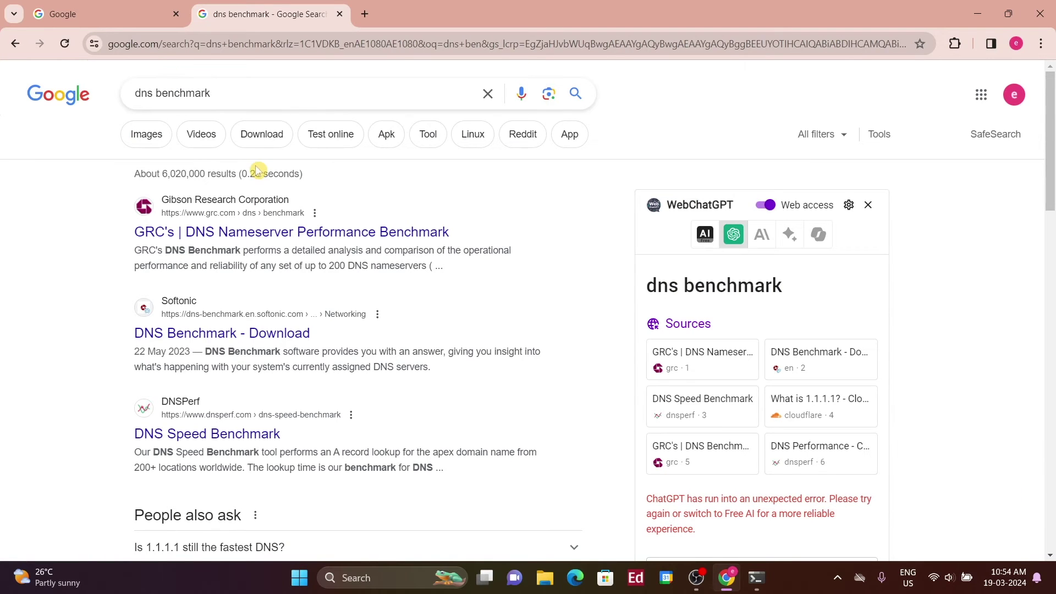
left_click(355, 577)
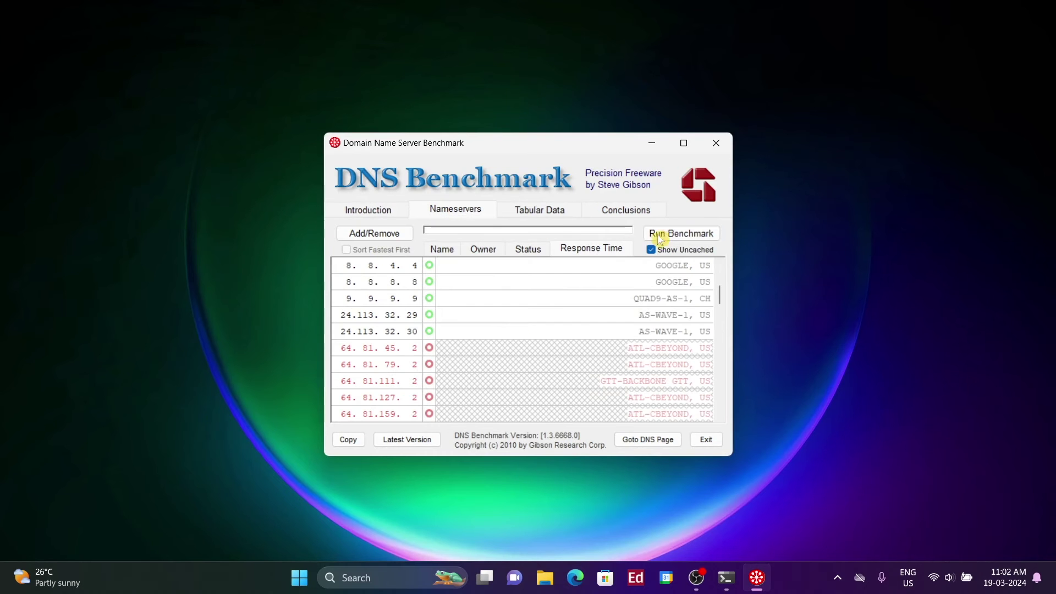
Step: Run the nameserver benchmark at full window height, ranking 192.168.0.1 and Cloudflare fastest
left_click(660, 237)
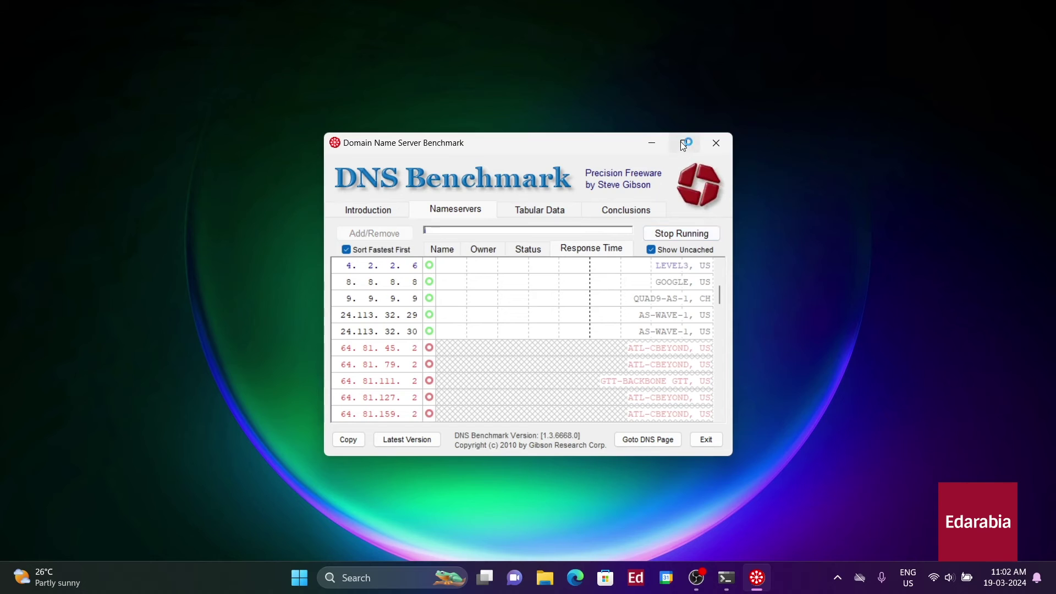
key("super+shift+Up")
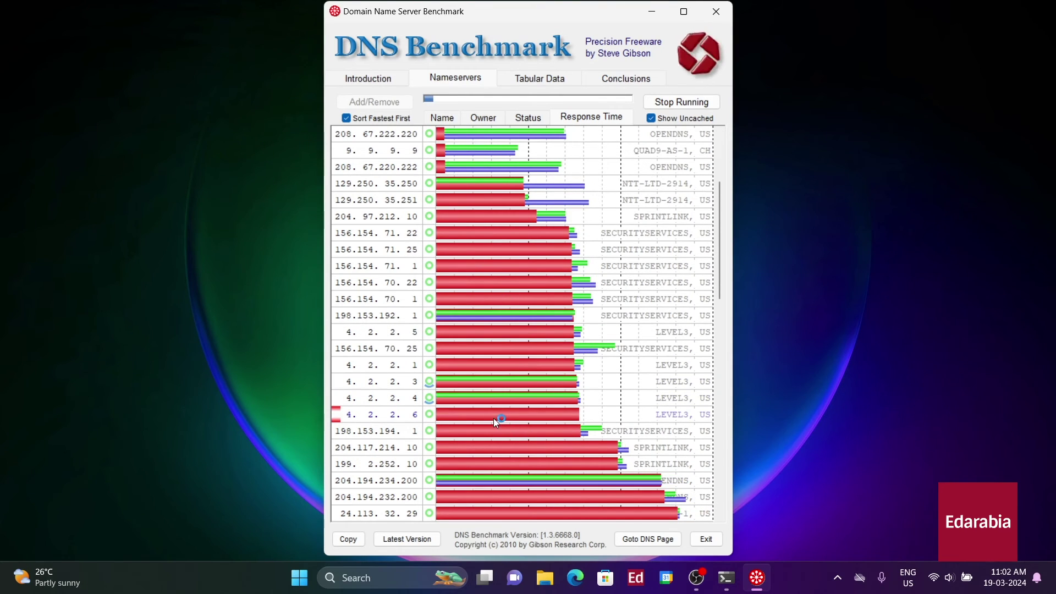
scroll(503, 409, "up", 1)
scroll(504, 408, "up", 3)
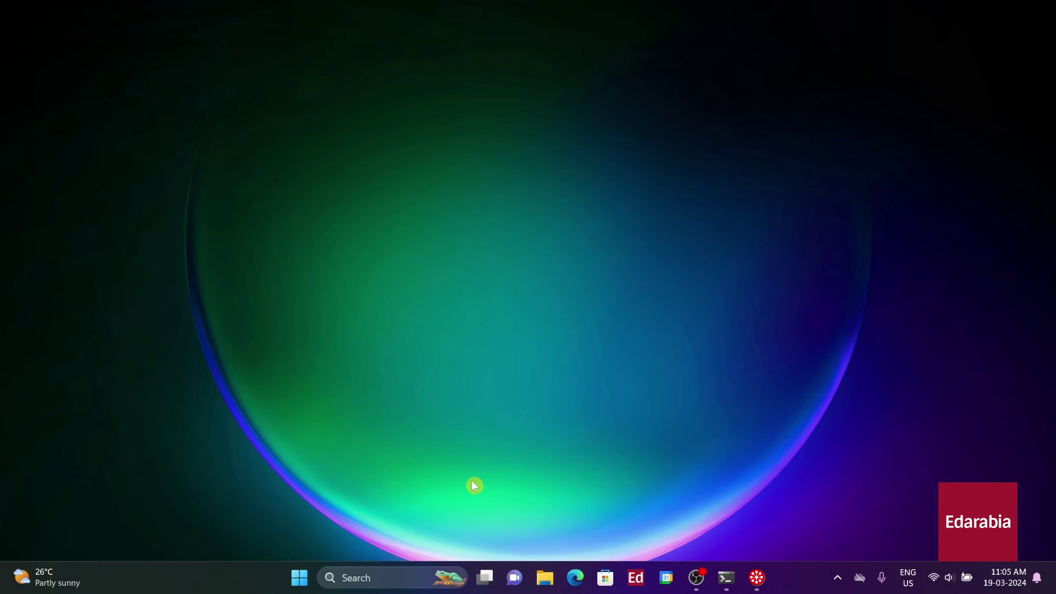
Step: Reach the Wi-Fi Data usage page showing 112.67 GB over 30 days, led by btweb.exe and Chrome
right_click(301, 584)
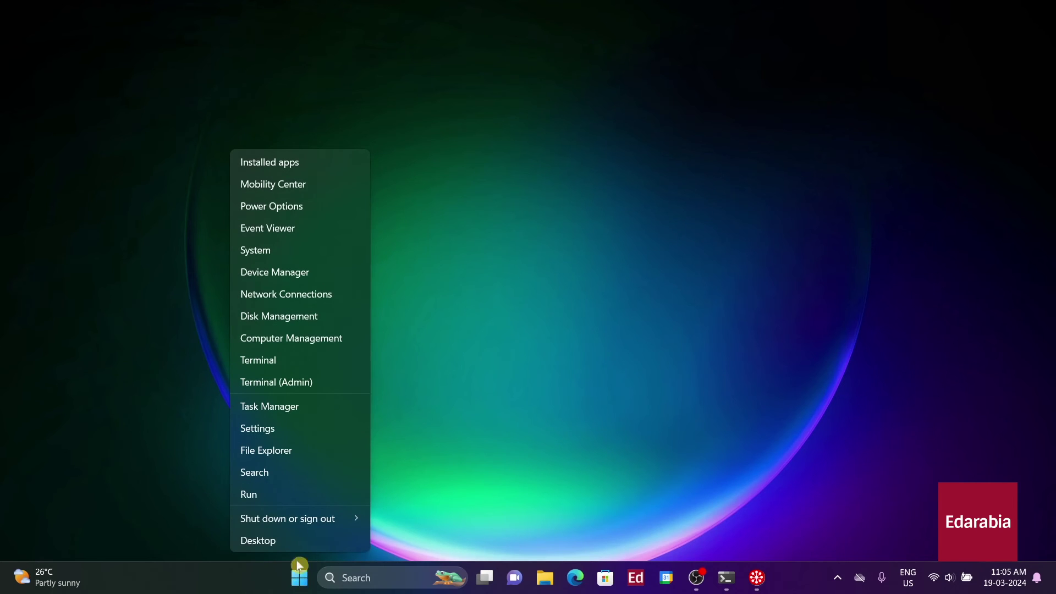
left_click(297, 296)
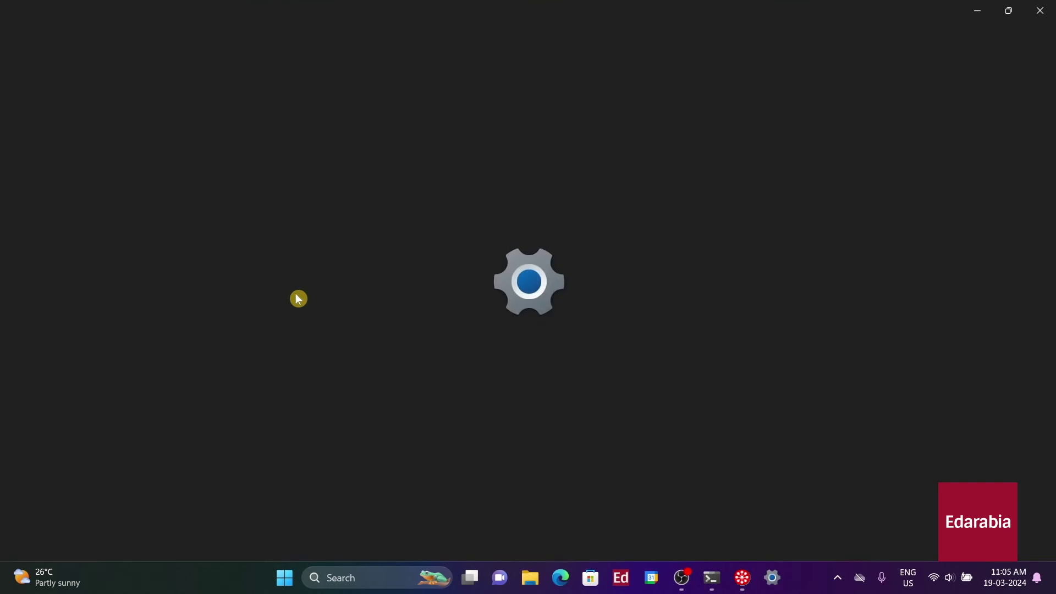
scroll(540, 371, "down", 2)
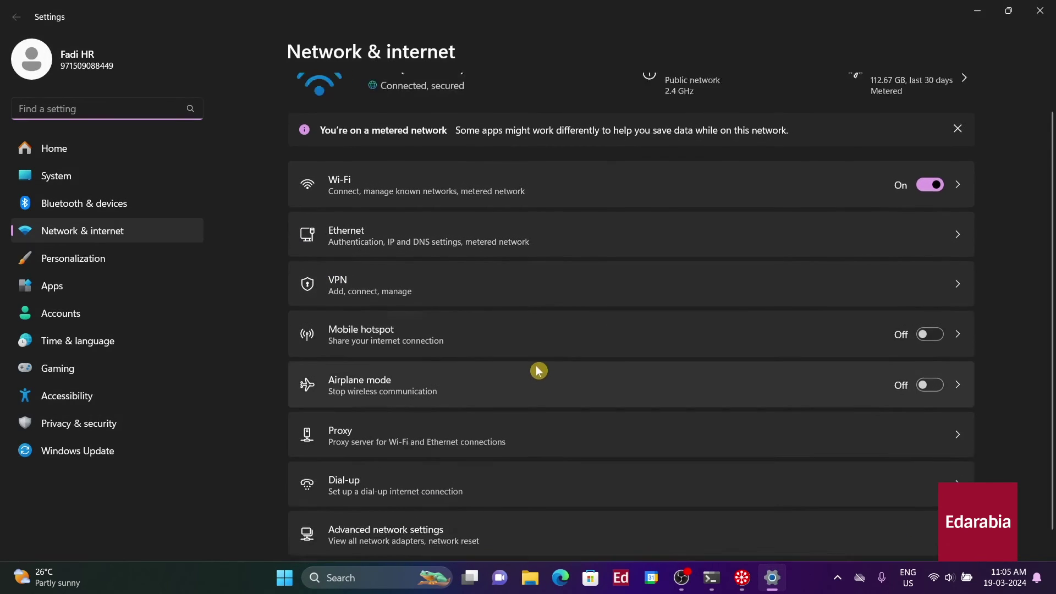
left_click(465, 505)
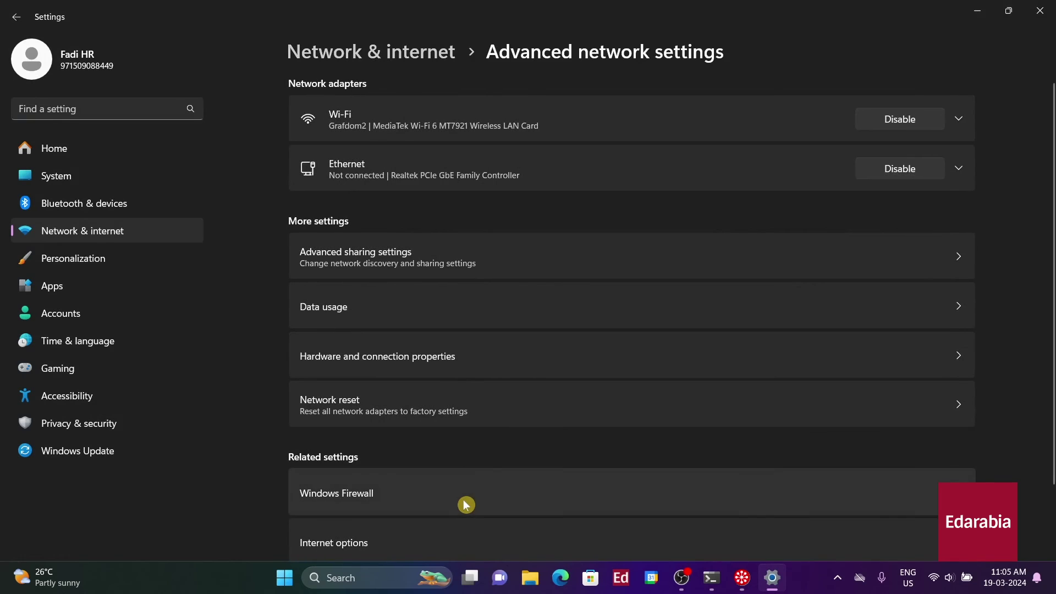
left_click(447, 306)
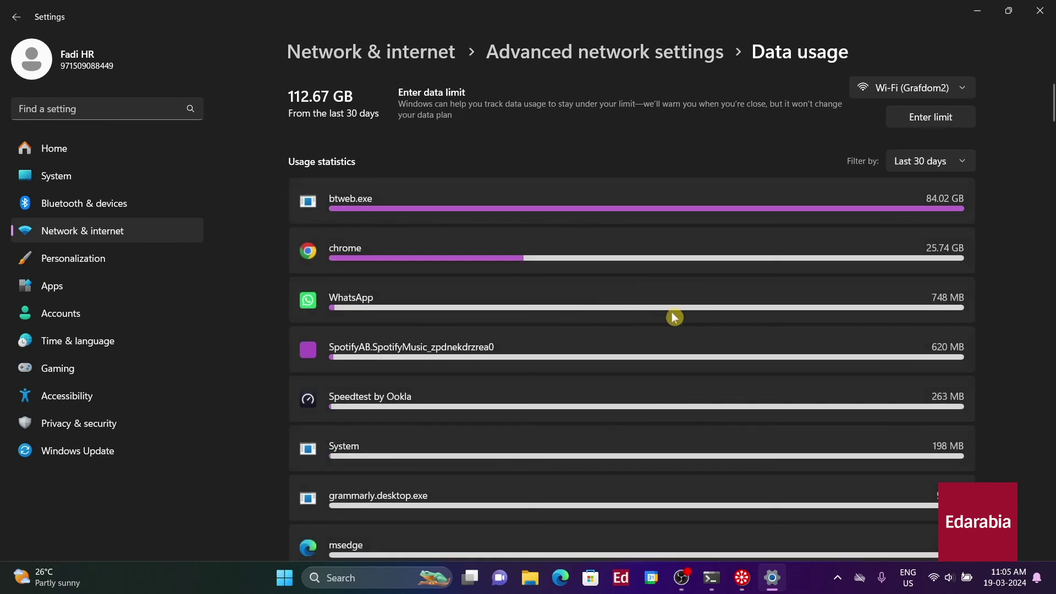
scroll(671, 317, "down", 6)
scroll(674, 322, "down", 2)
scroll(675, 321, "down", 5)
scroll(674, 322, "down", 5)
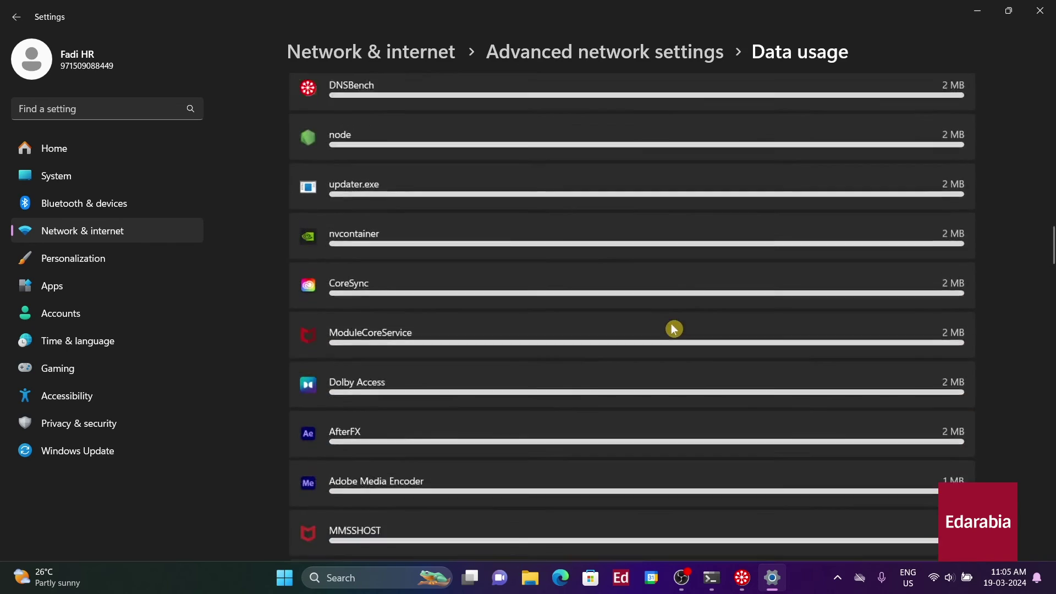
scroll(674, 329, "up", 1)
scroll(674, 329, "up", 5)
scroll(674, 330, "up", 5)
scroll(675, 330, "up", 5)
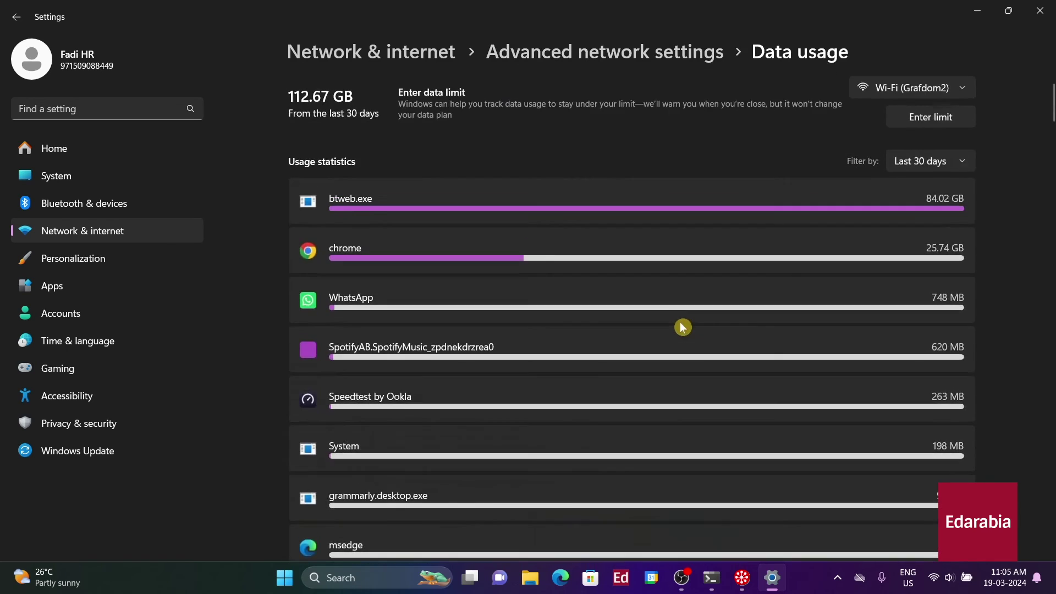